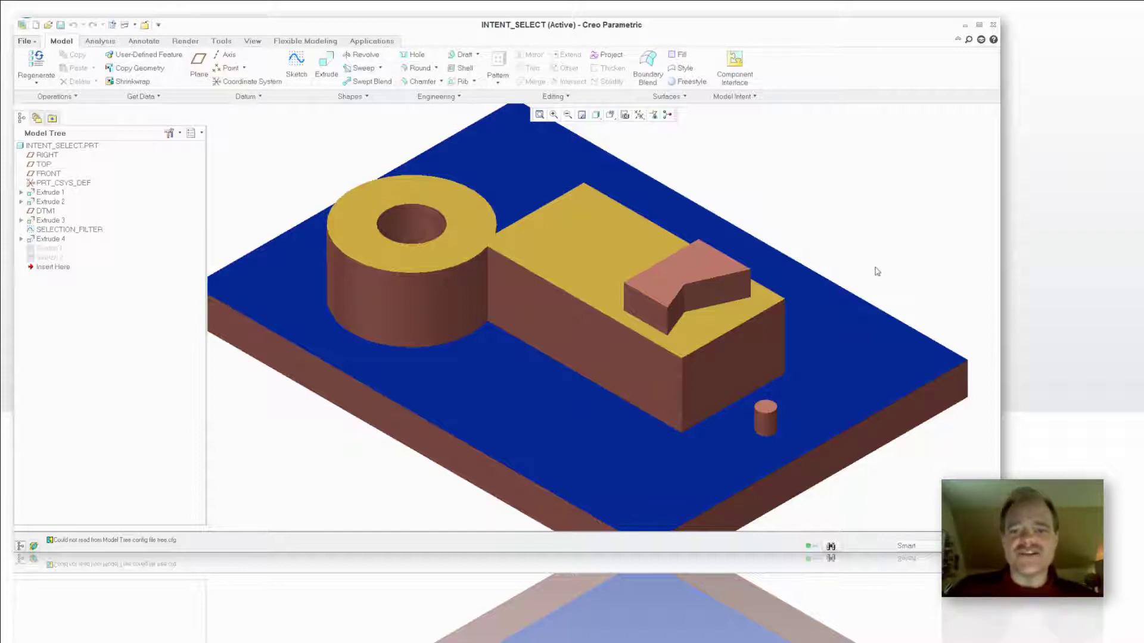
- Round the vertical intent edges of the ring-and-block extrusion (Extrude 2), creating Round 1
click(850, 346)
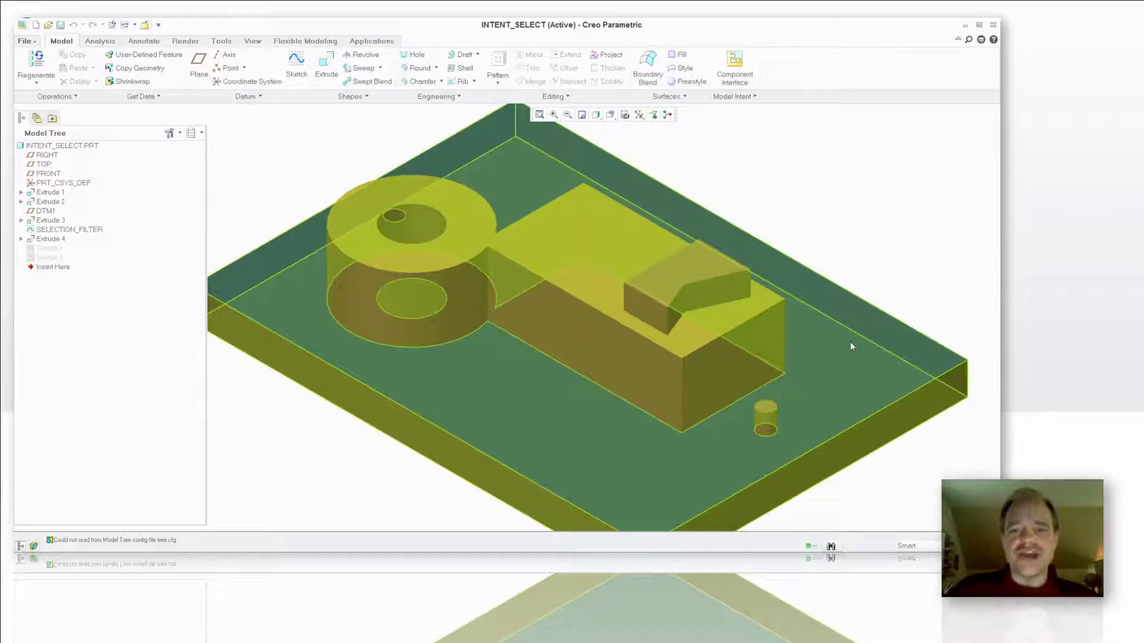
click(683, 373)
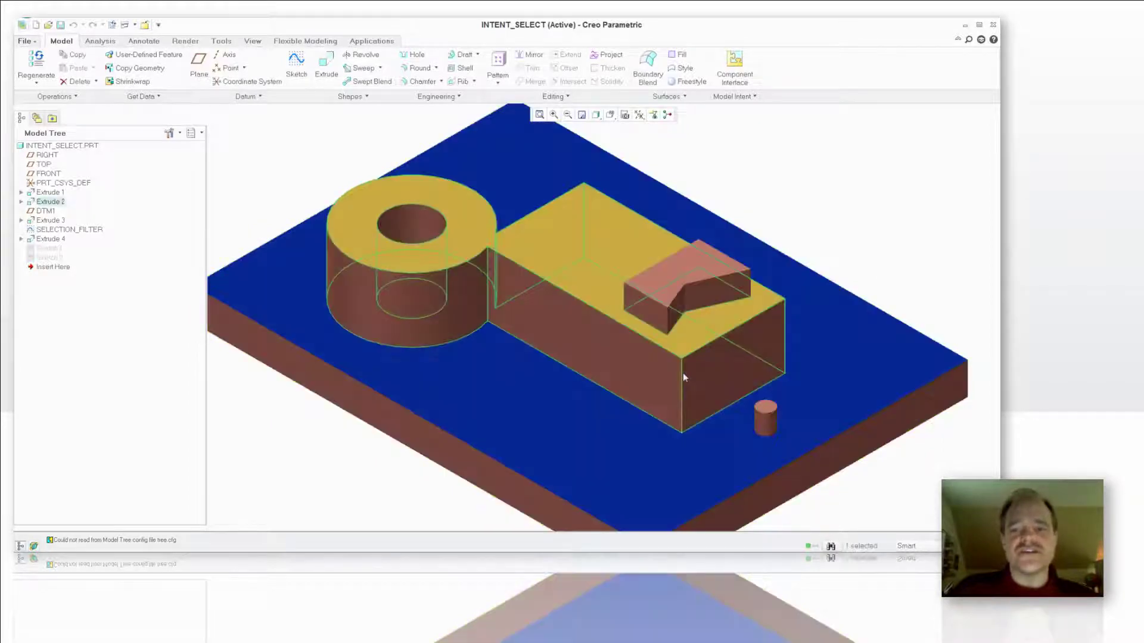
click(683, 373)
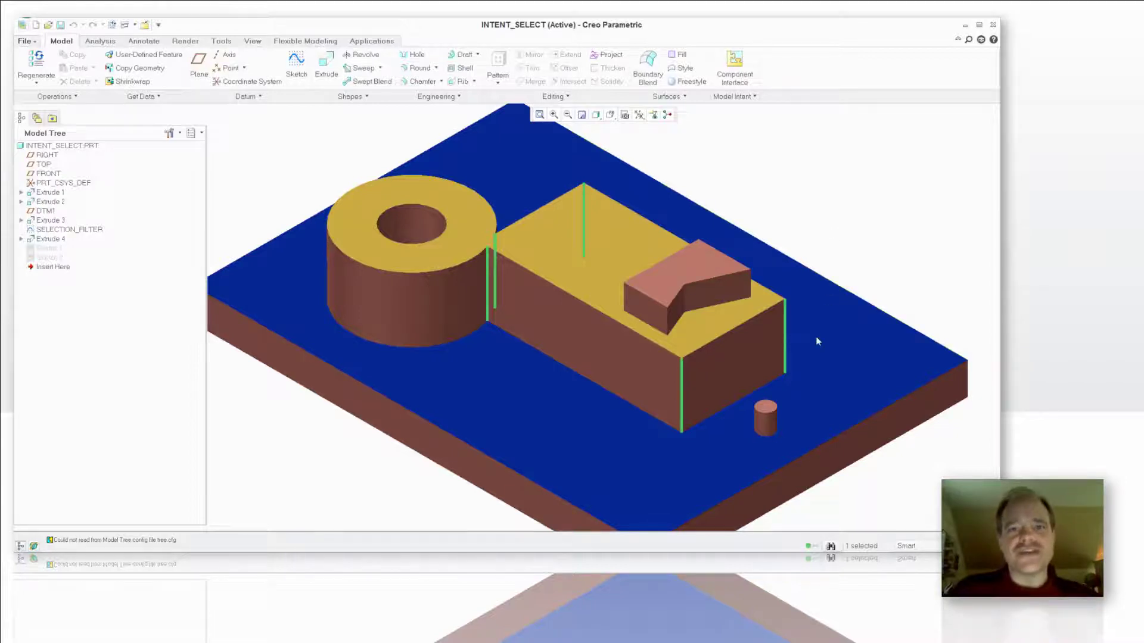
right_click(687, 388)
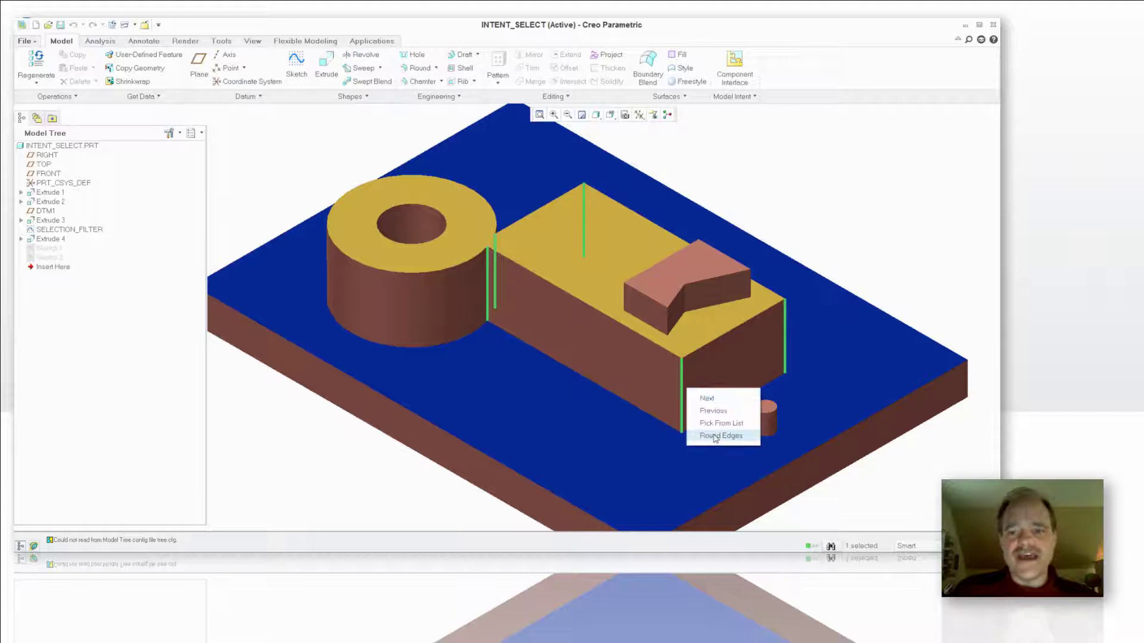
click(715, 439)
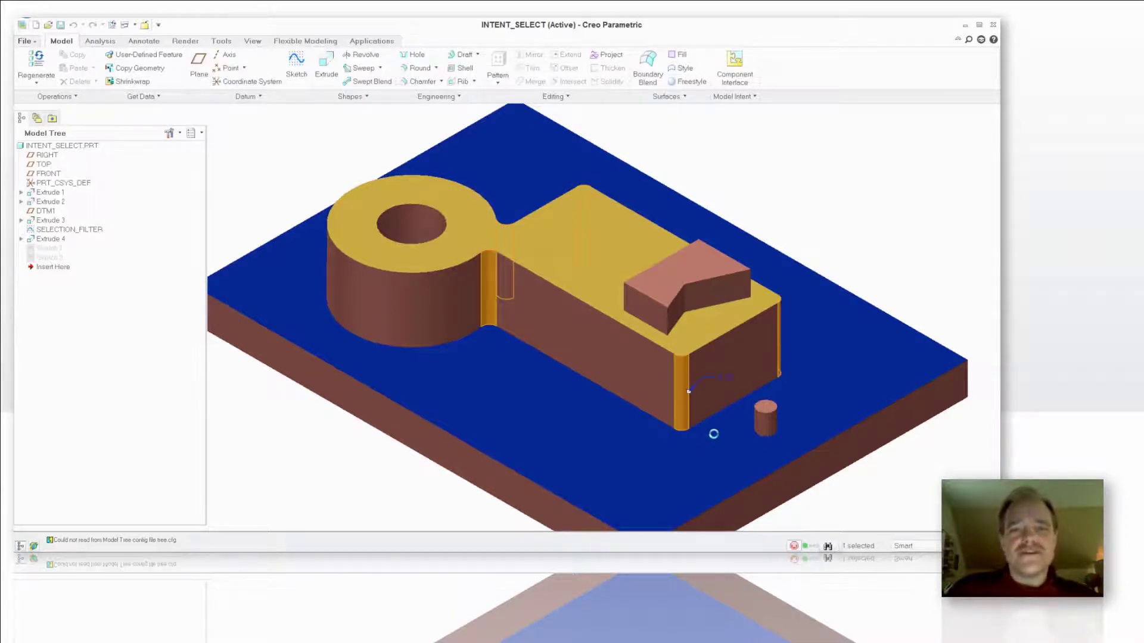
middle_click(807, 165)
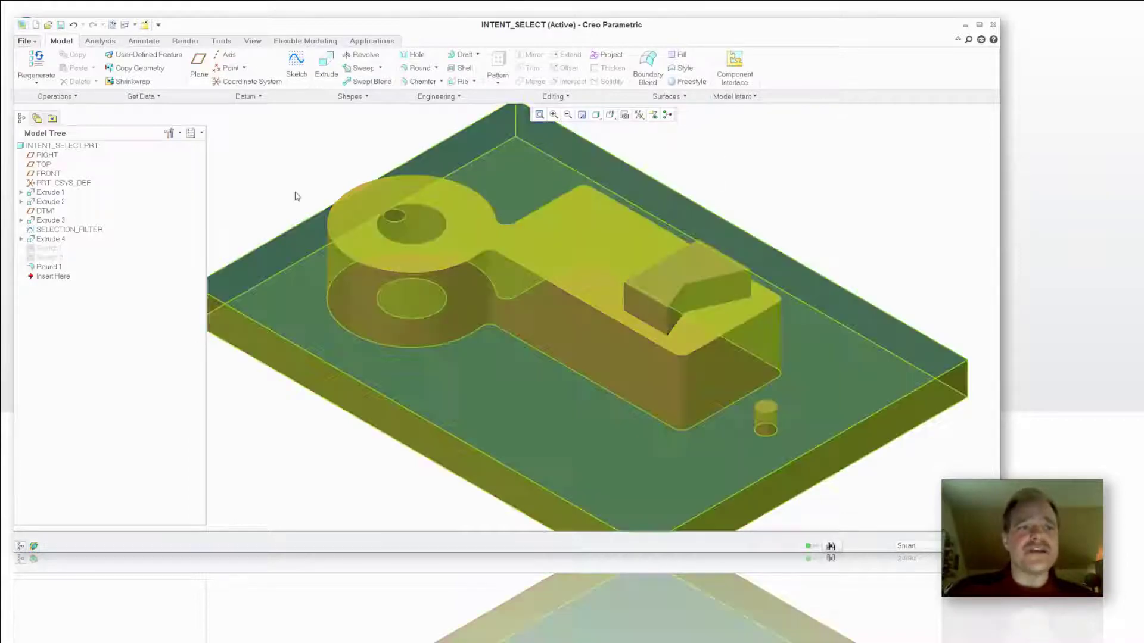
- Edit Extrude 2's Section 1 sketch and draw lines to add V-shaped notches
click(21, 201)
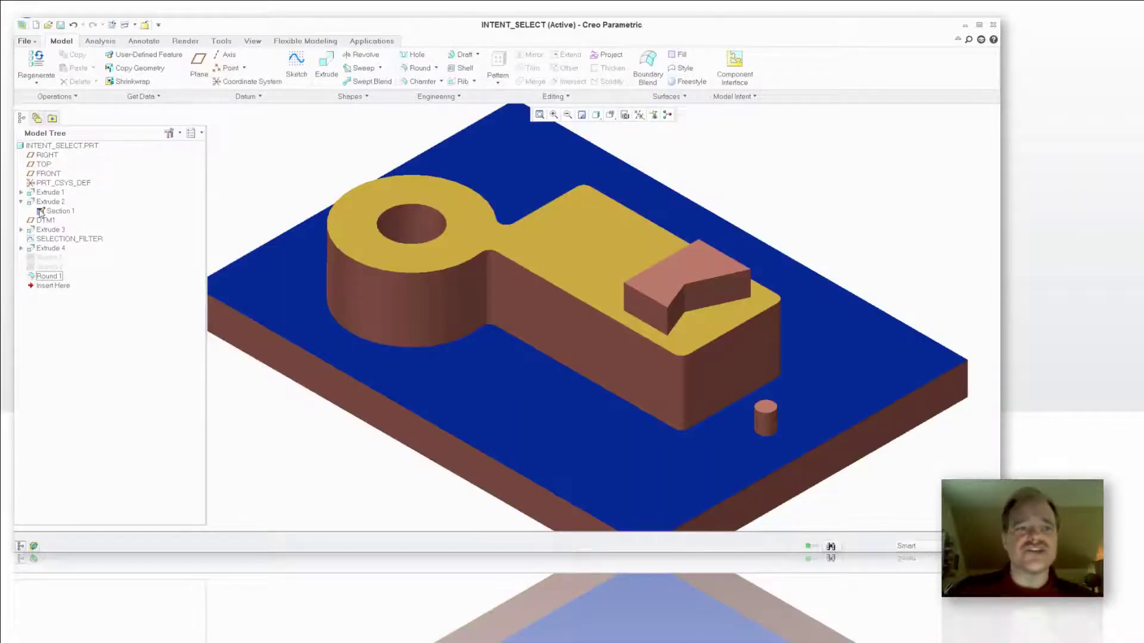
right_click(40, 212)
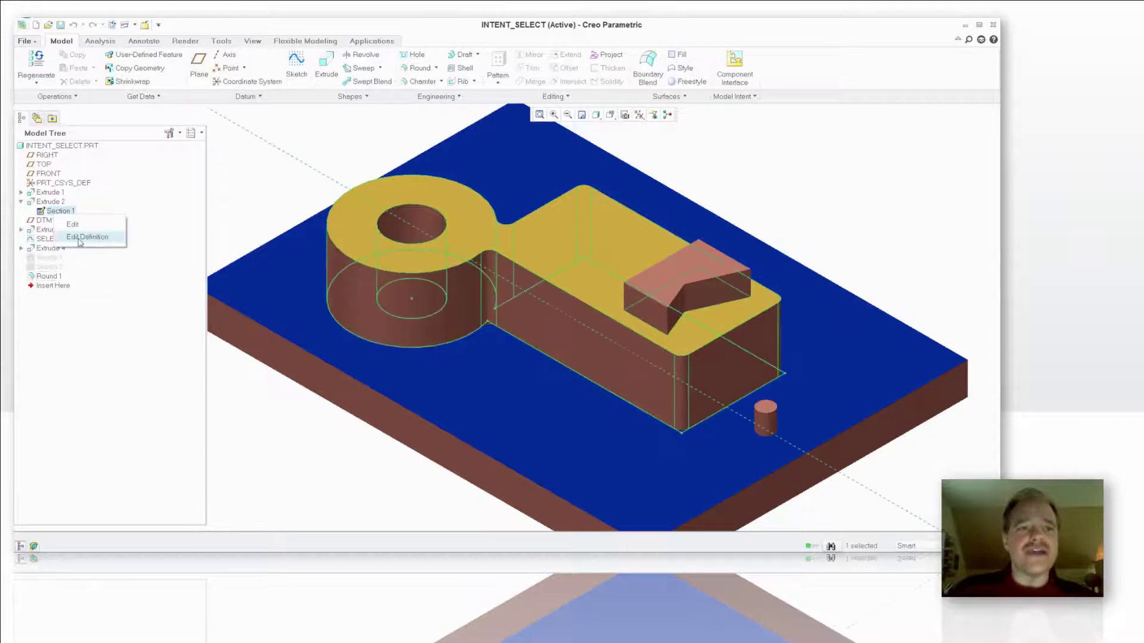
click(79, 237)
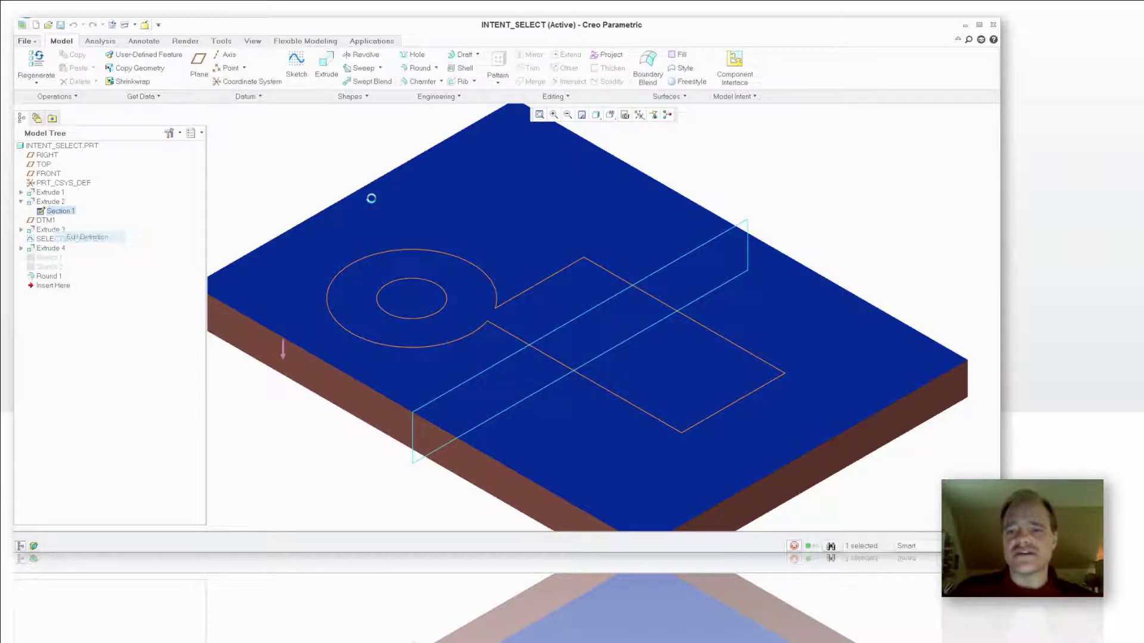
right_click(777, 169)
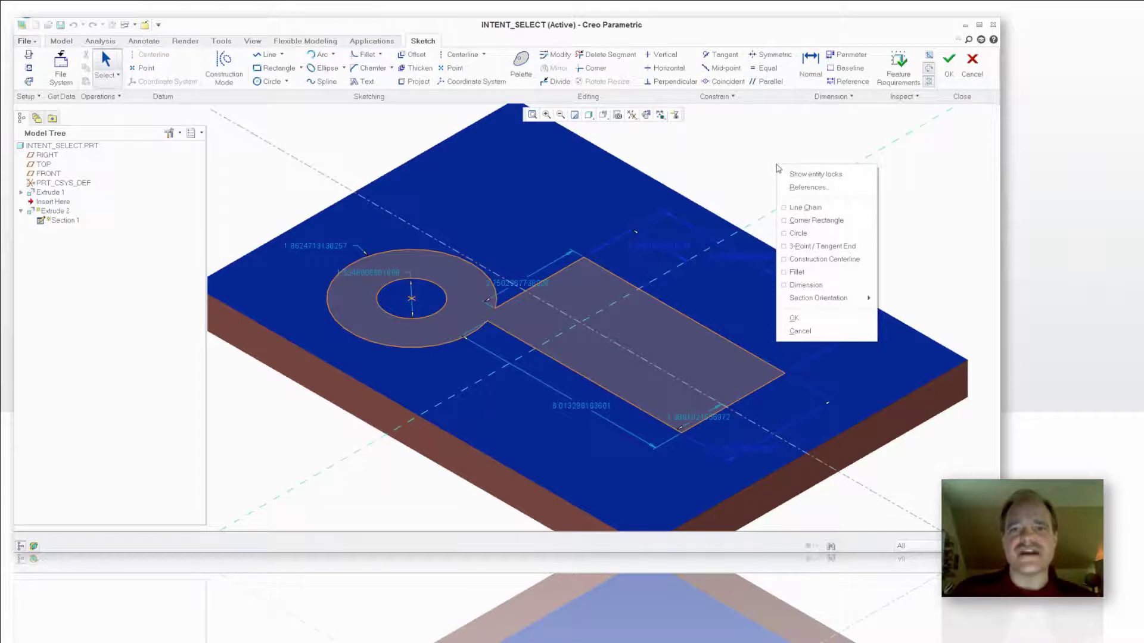
click(805, 208)
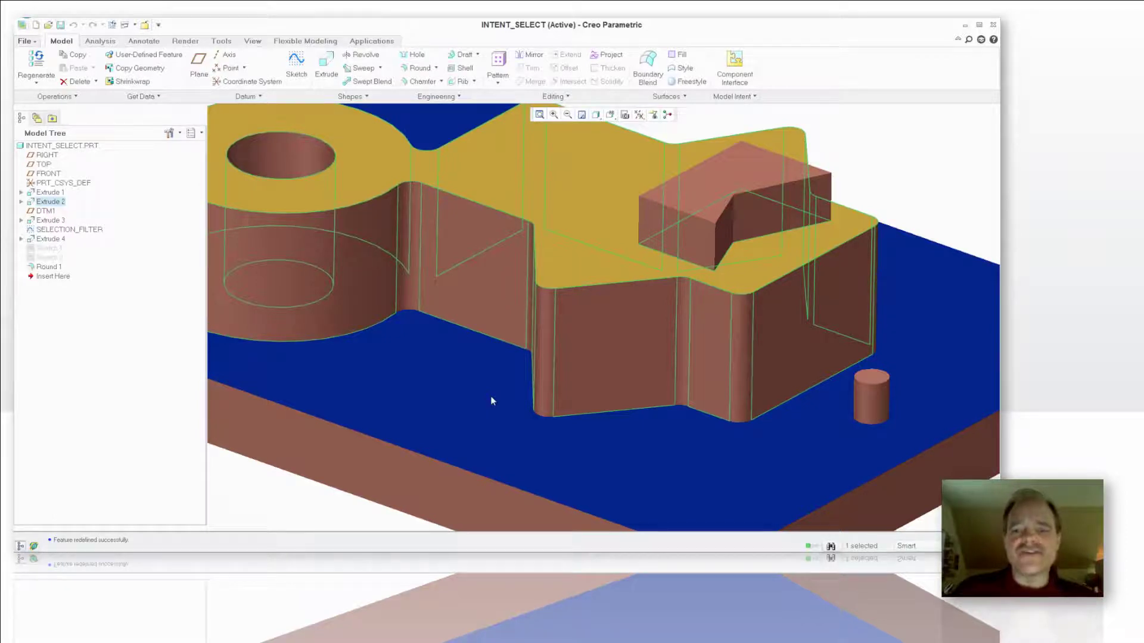
- Zoom in and back out to inspect the rounds on the redefined extrusion
scroll(492, 401, up, 2)
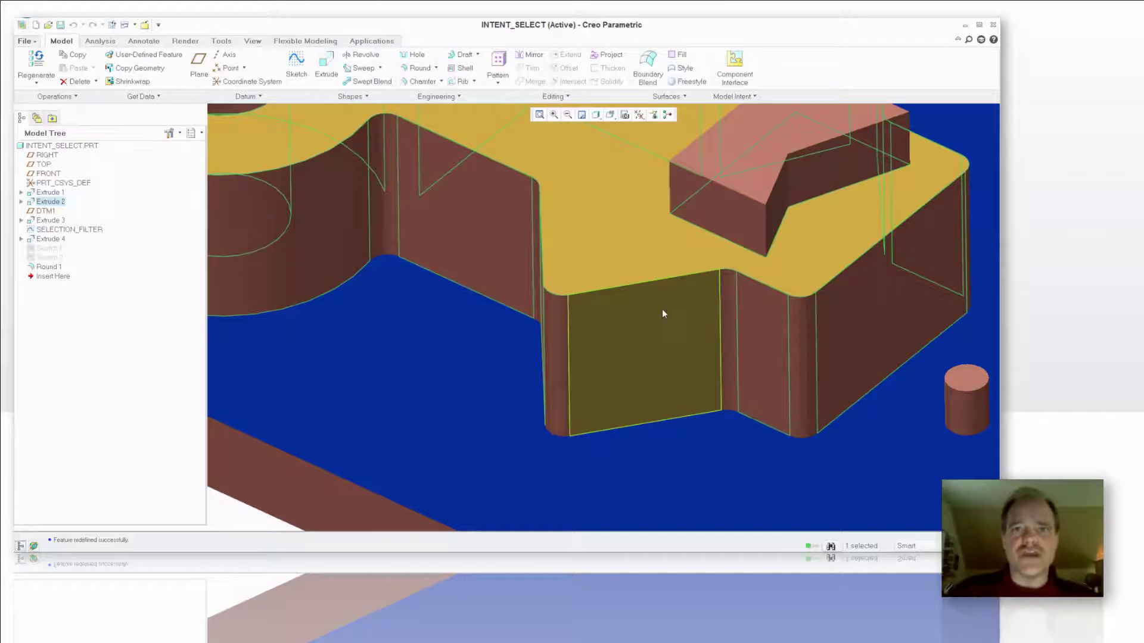
scroll(578, 309, down, 5)
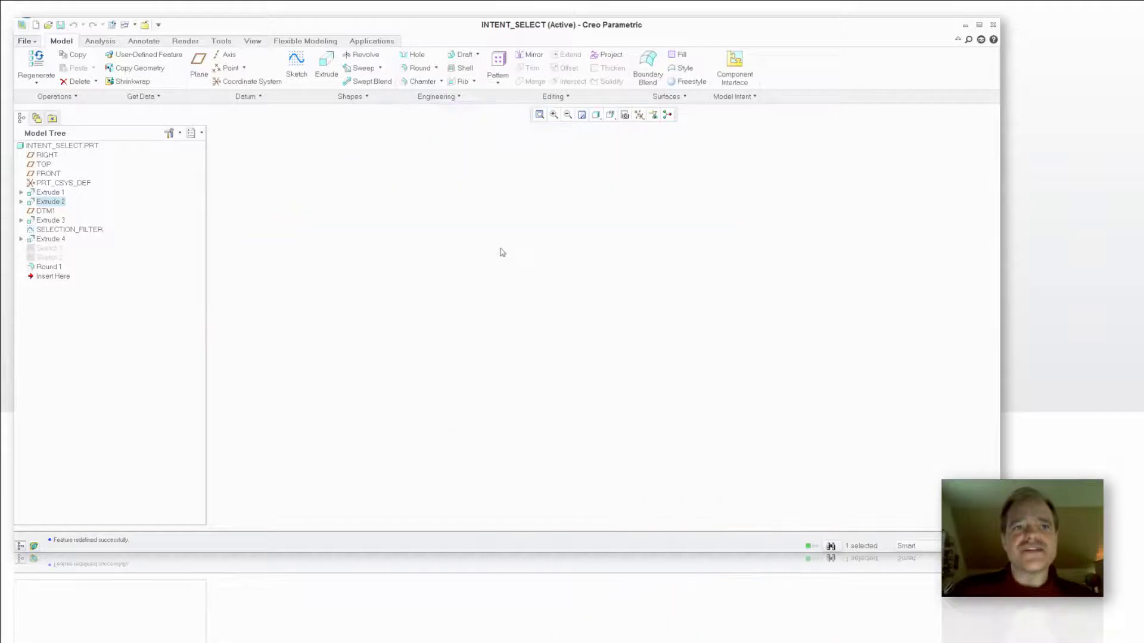
- Close the part, erase undisplayed models from session, and reopen intent_select.prt from disk
click(144, 25)
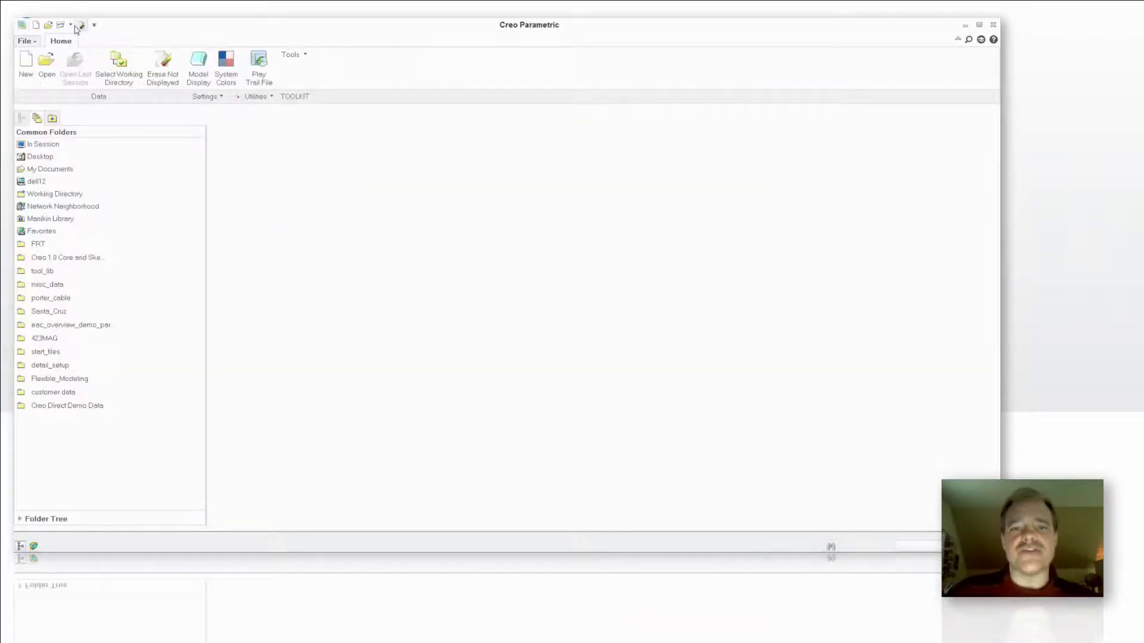
click(79, 25)
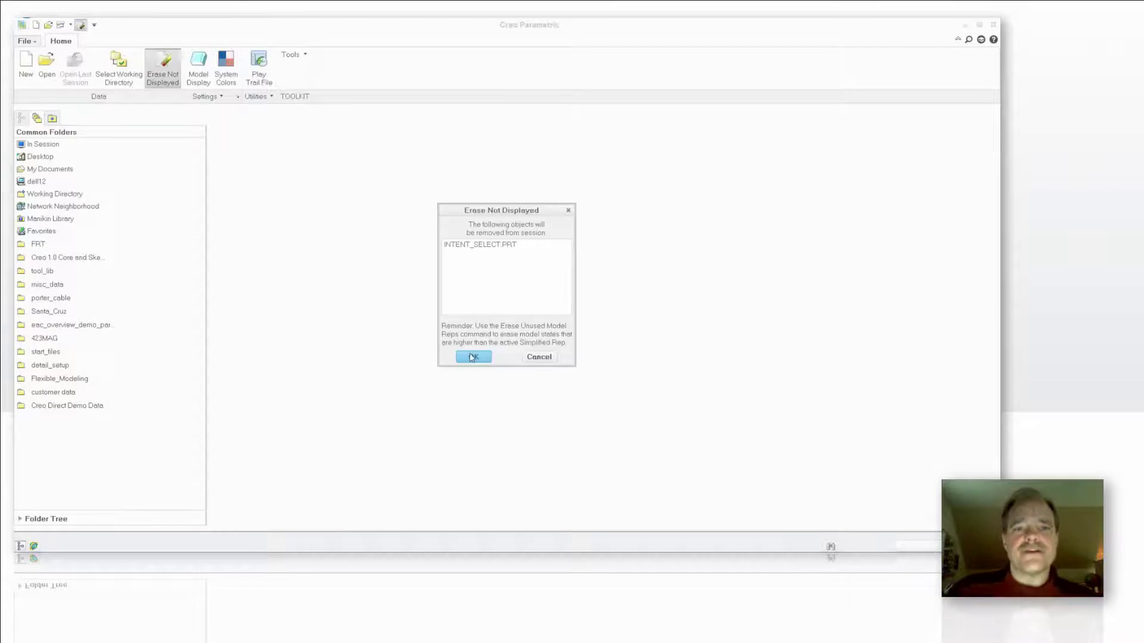
click(475, 355)
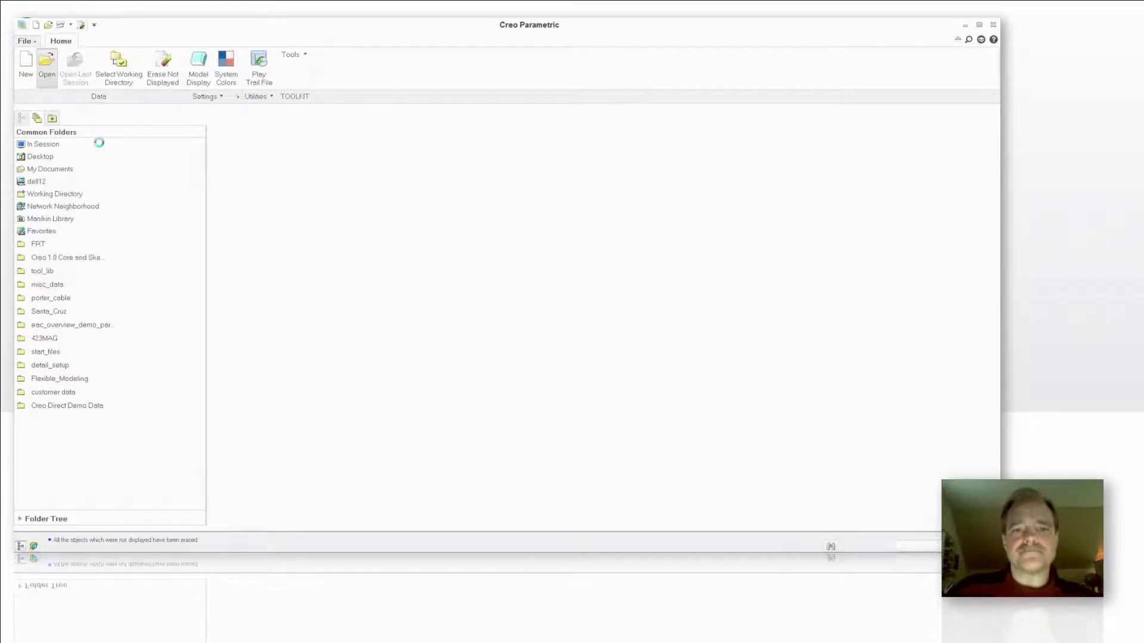
click(404, 252)
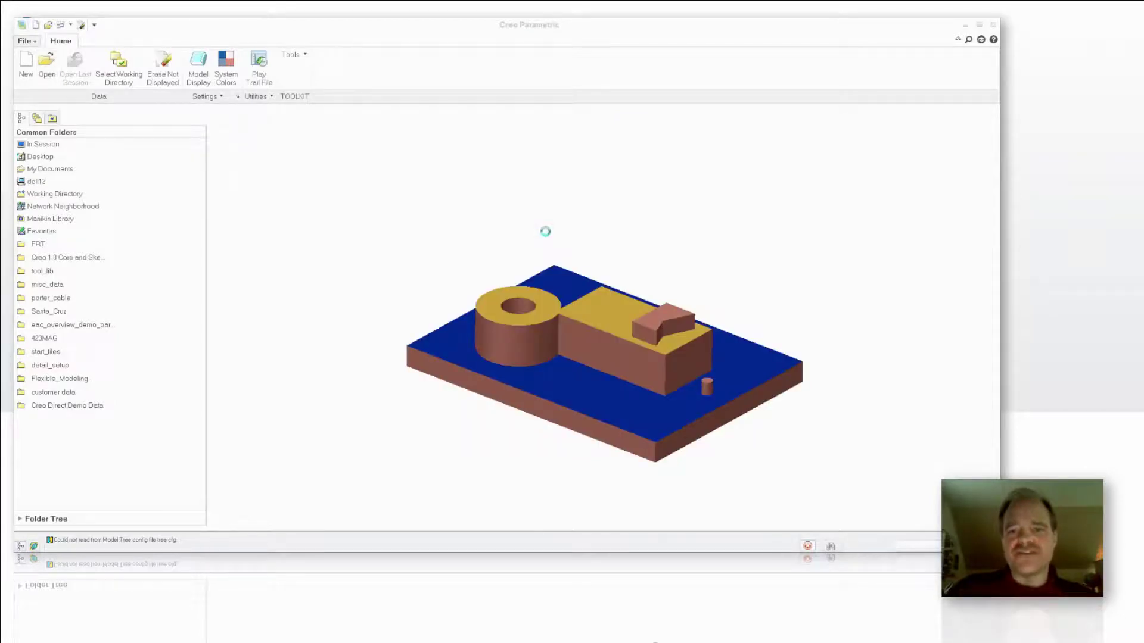
scroll(683, 345, down, 5)
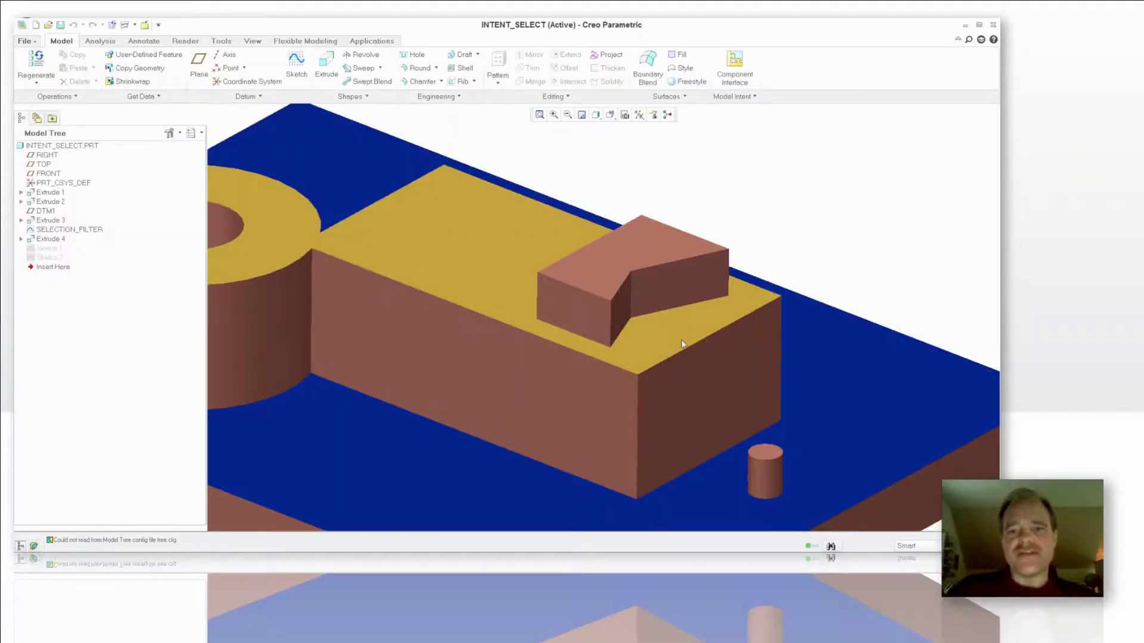
- Select the side surfaces of the small angled block (Extrude 3)
scroll(682, 345, down, 2)
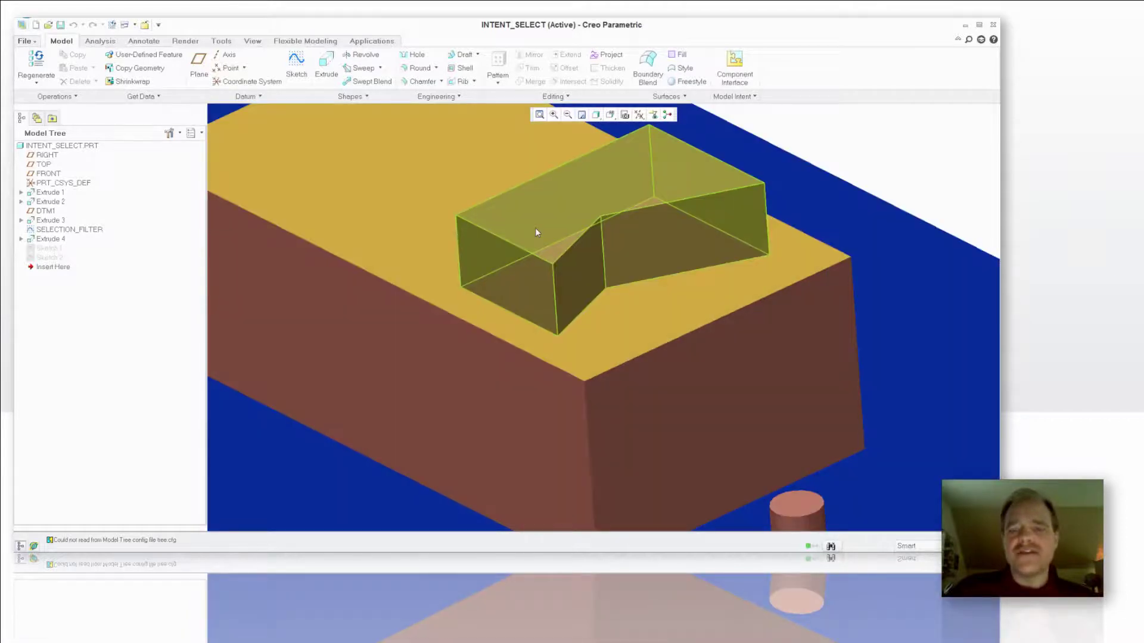
click(535, 228)
middle_drag(535, 227, 650, 221)
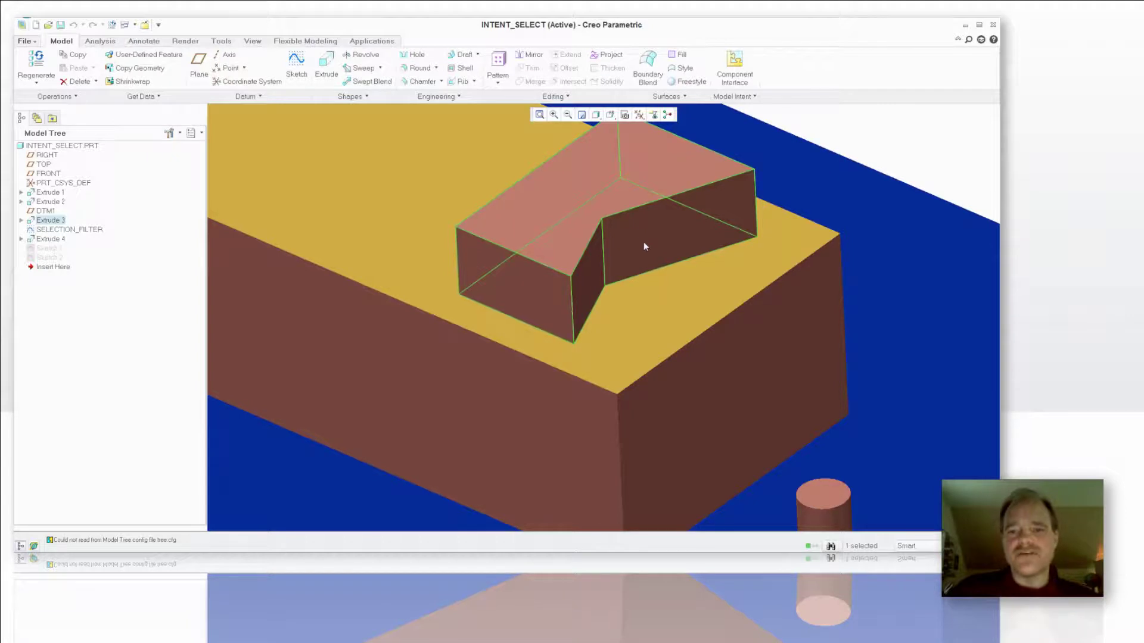
click(644, 242)
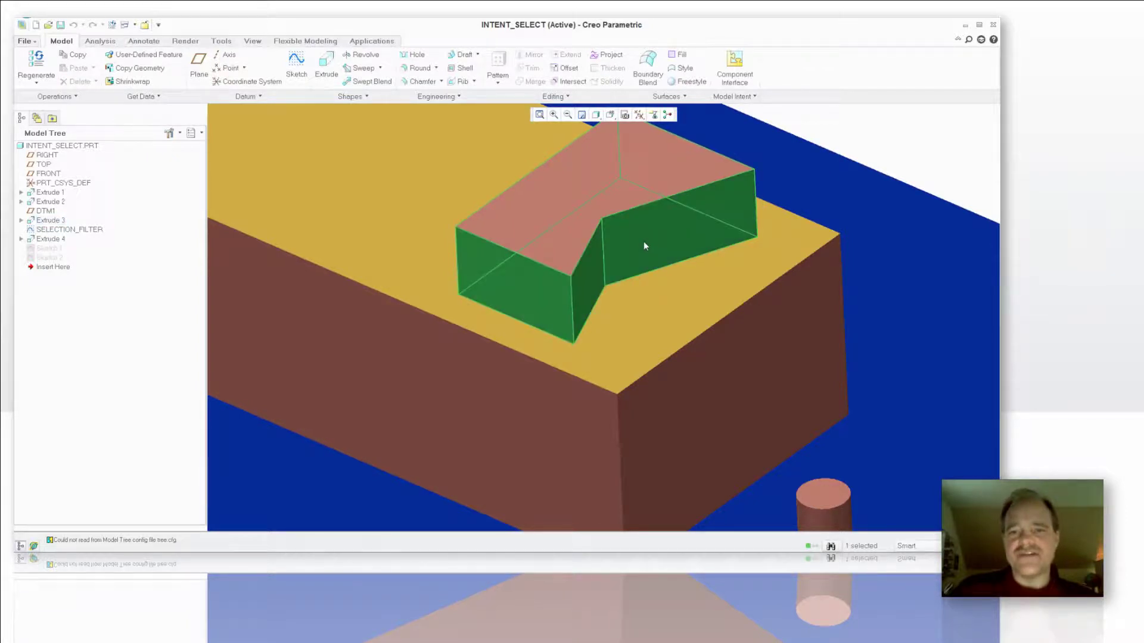
mouse_move(644, 241)
middle_down()
mouse_move(705, 228)
mouse_move(821, 266)
mouse_move(629, 249)
middle_up()
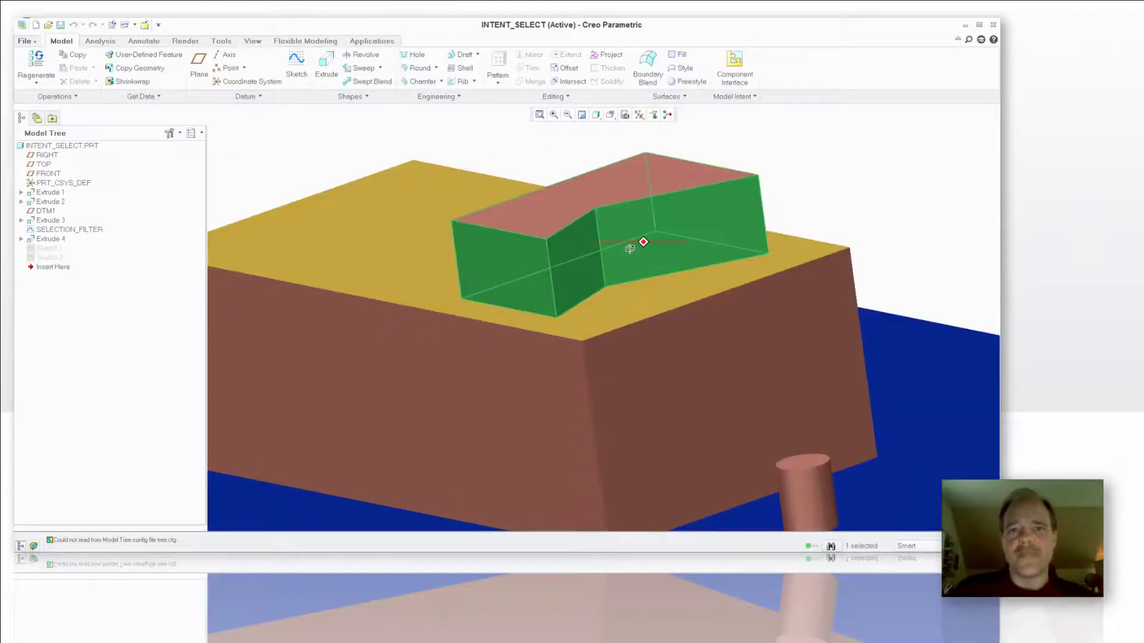
key(ctrl+d)
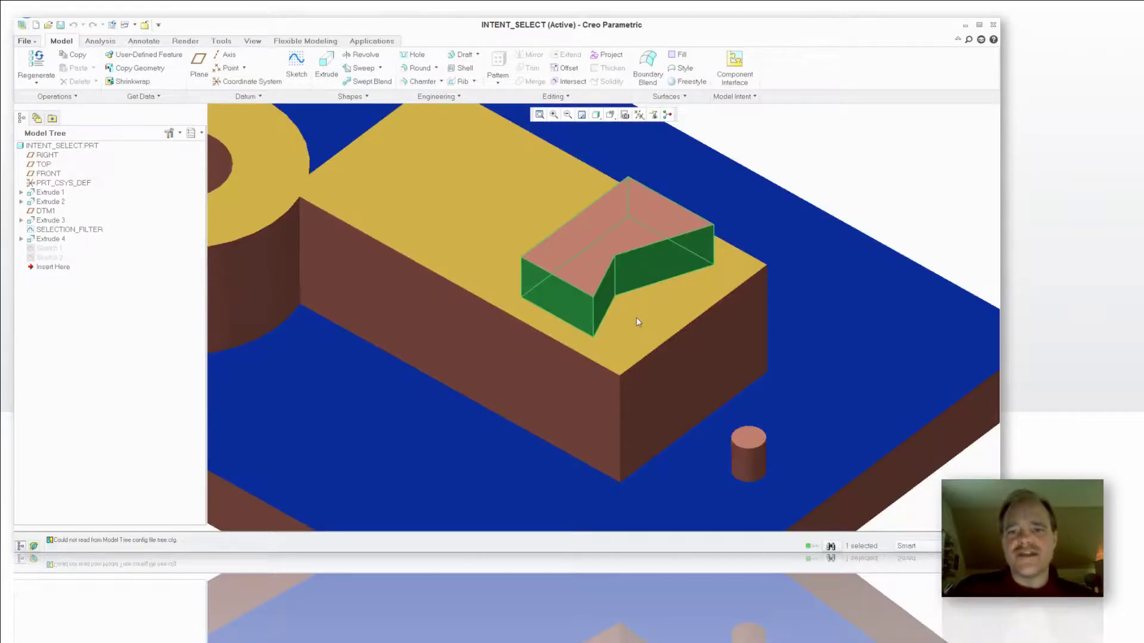
- Draft those surfaces 16° with the large block's top face as the hinge
key(d)
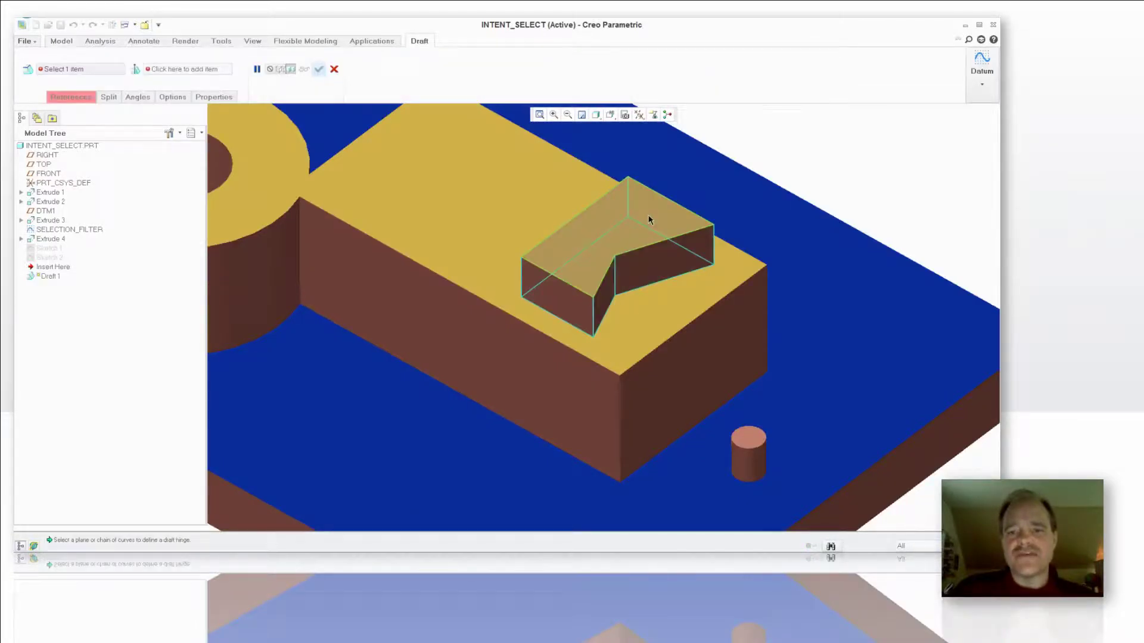
click(591, 185)
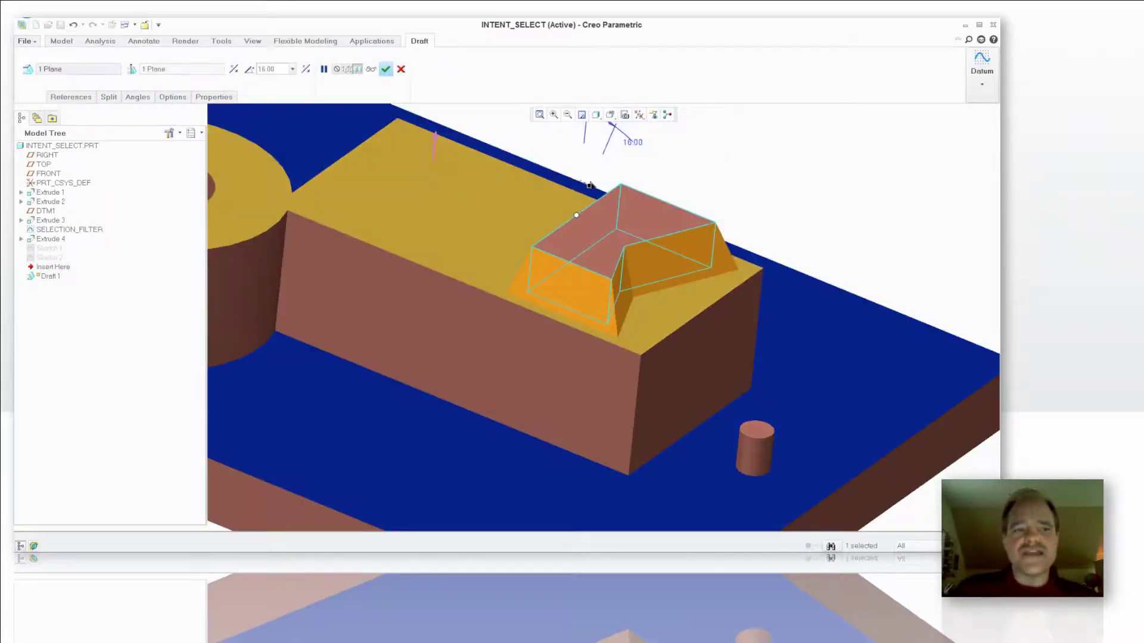
middle_click(591, 185)
middle_drag(591, 185, 699, 145)
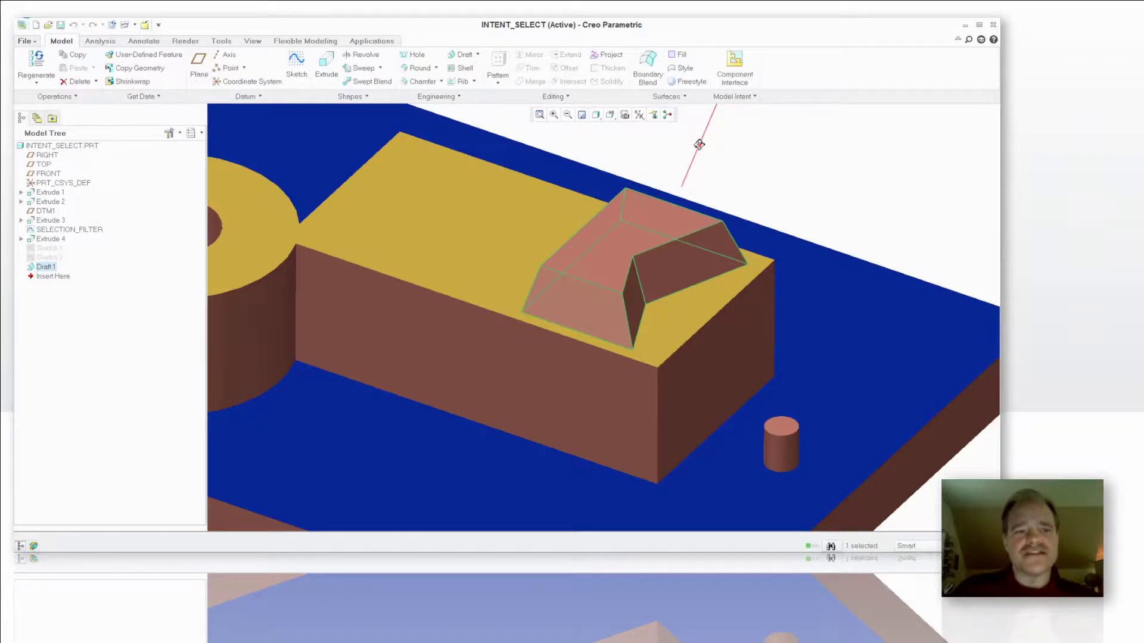
click(22, 220)
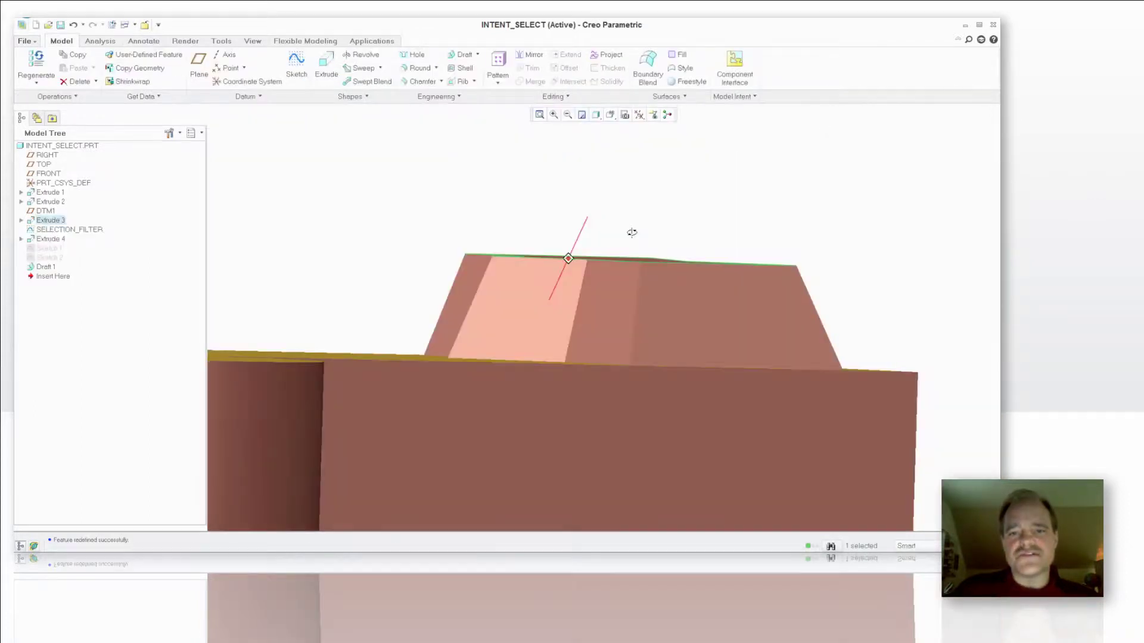
- Orbit the model to view the reshaped small block and its drafted sides
middle_drag(631, 232, 559, 279)
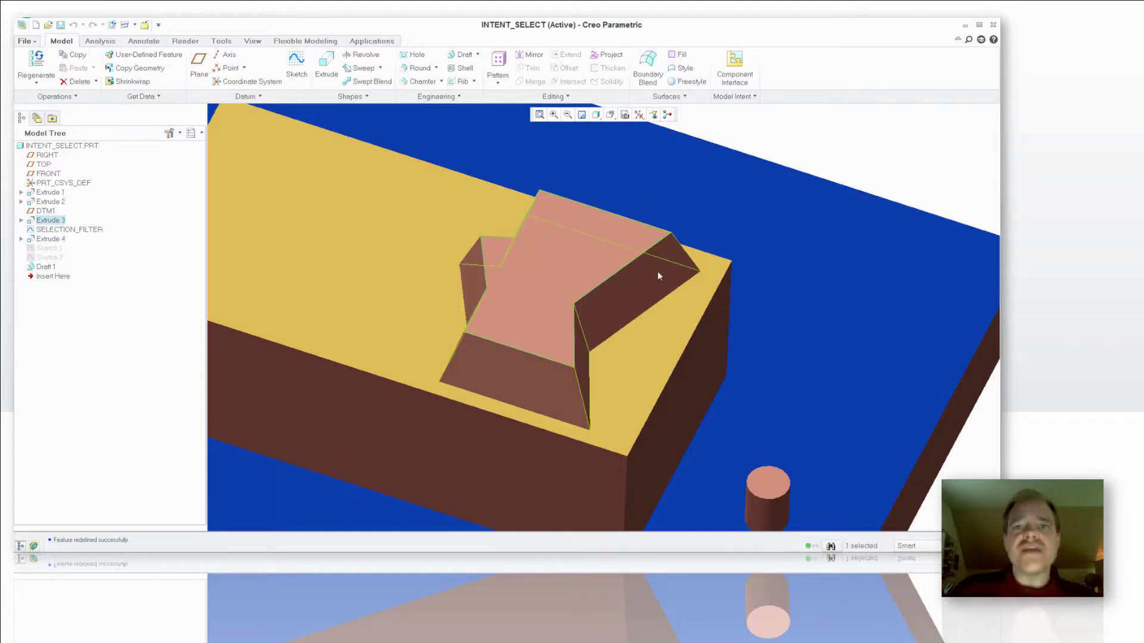
scroll(657, 270, up, 8)
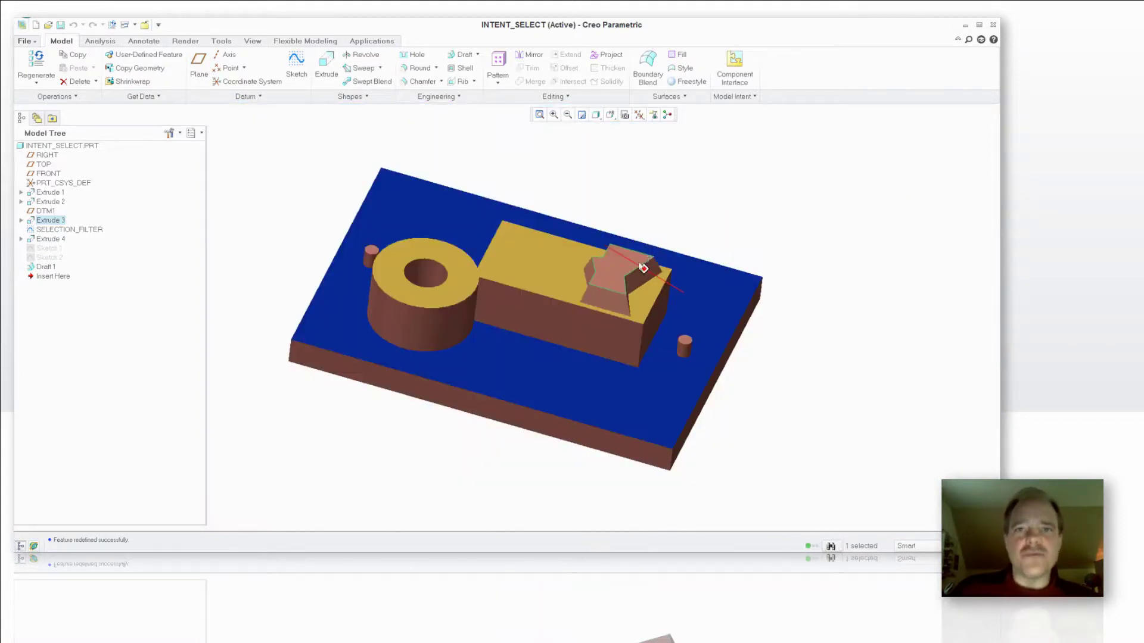
middle_drag(650, 260, 640, 266)
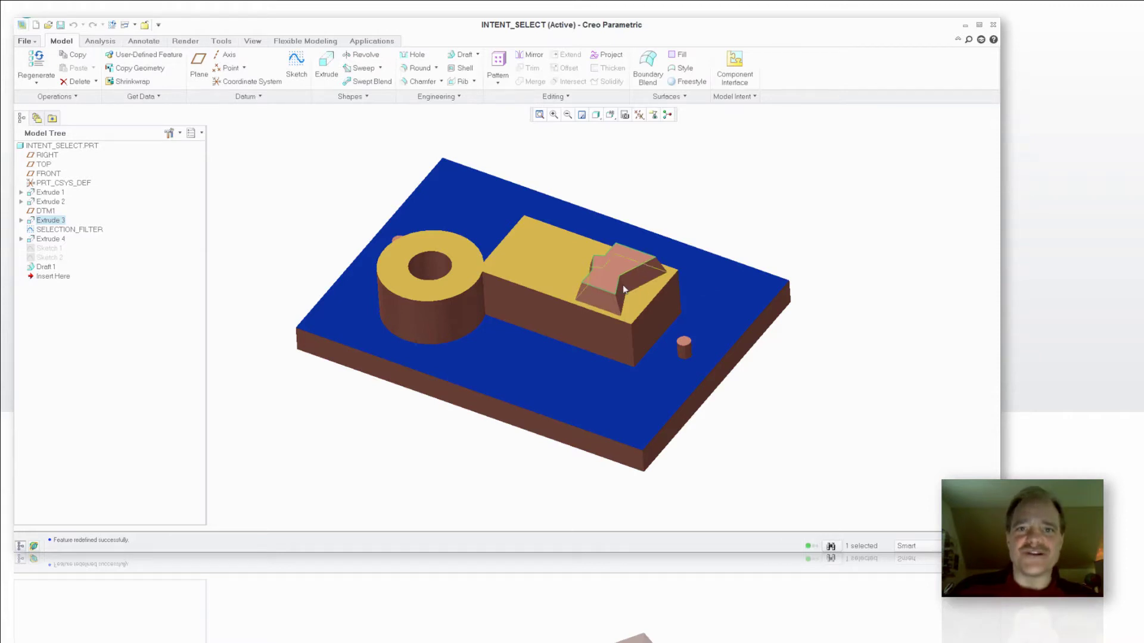
scroll(623, 285, up, 2)
scroll(623, 289, up, 2)
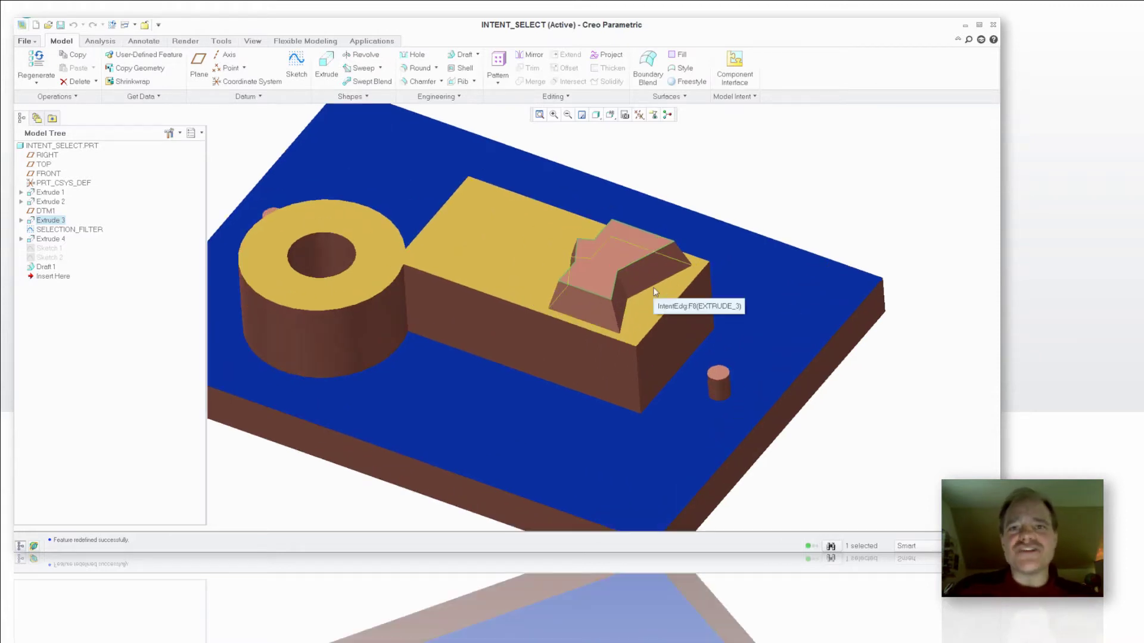